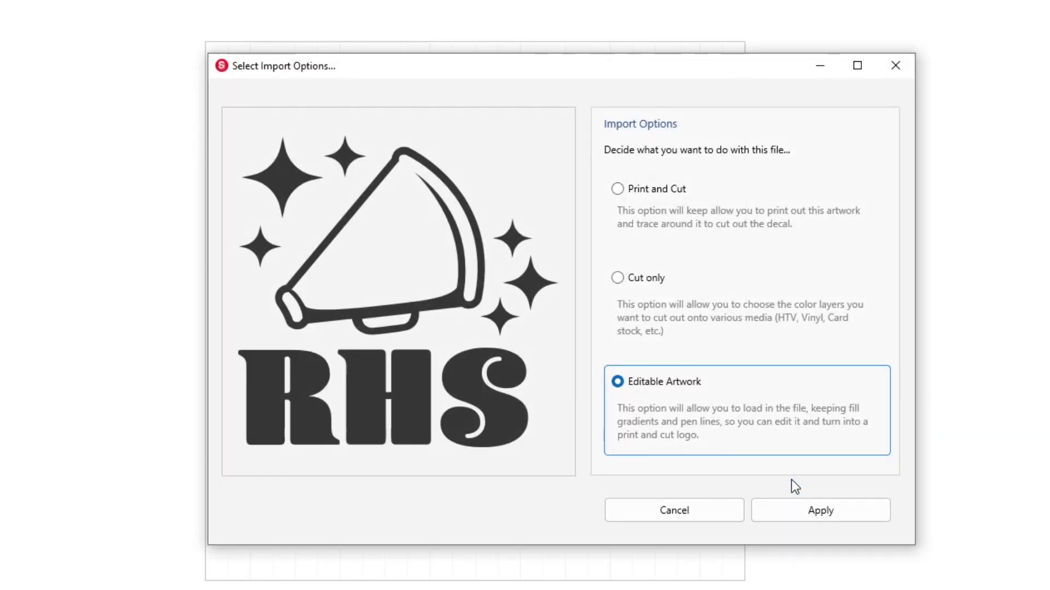
- Import the RHS megaphone logo as Cut only artwork and place it, about 3 × 2.9 in, on the board
click(653, 279)
click(759, 504)
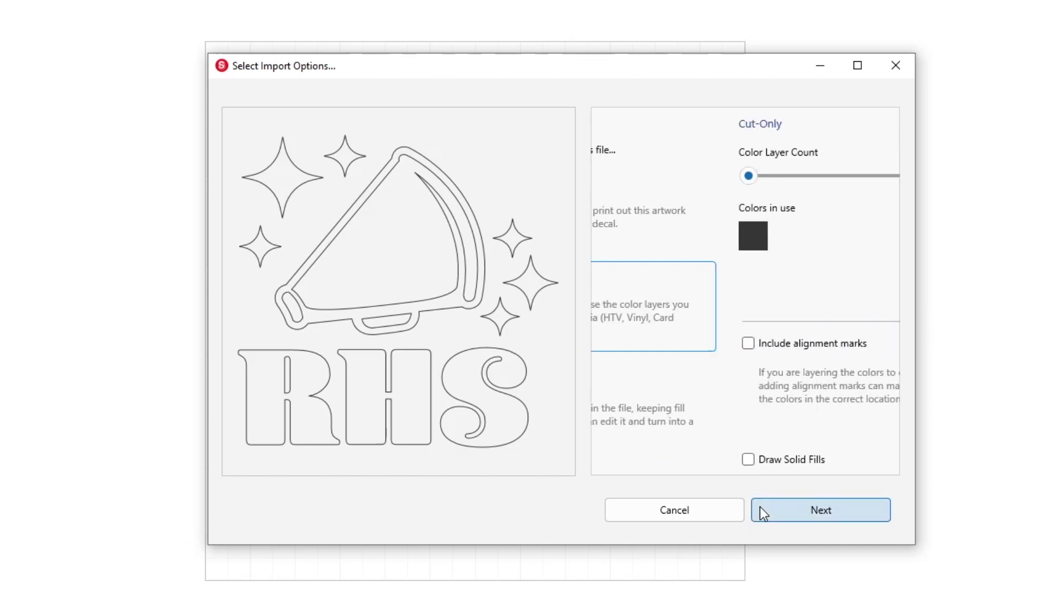
click(764, 510)
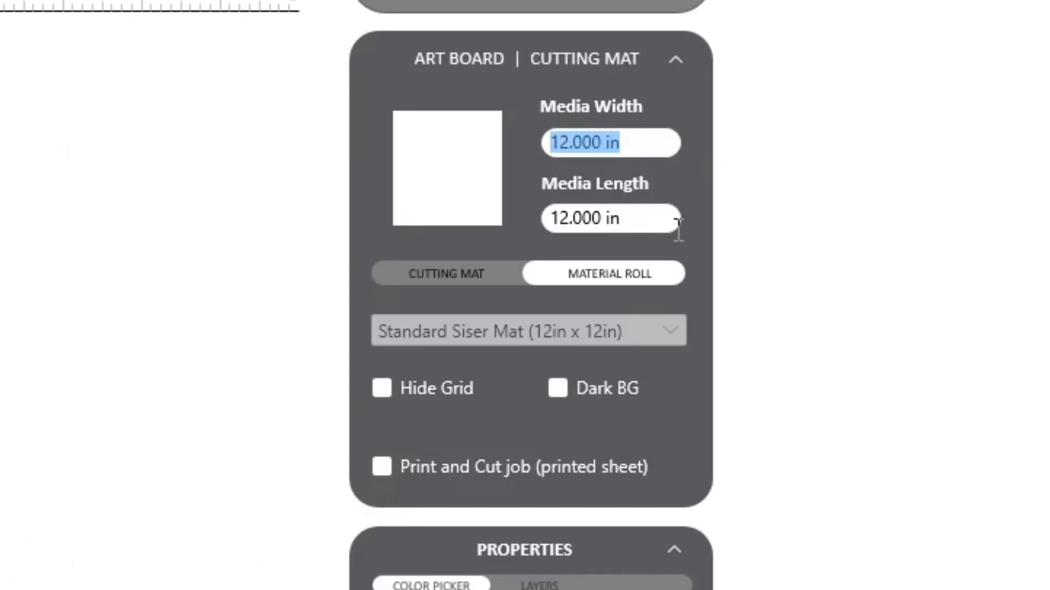
- Select the media length value in the Art Board | Cutting Mat panel for editing
drag(628, 222, 518, 226)
click(666, 215)
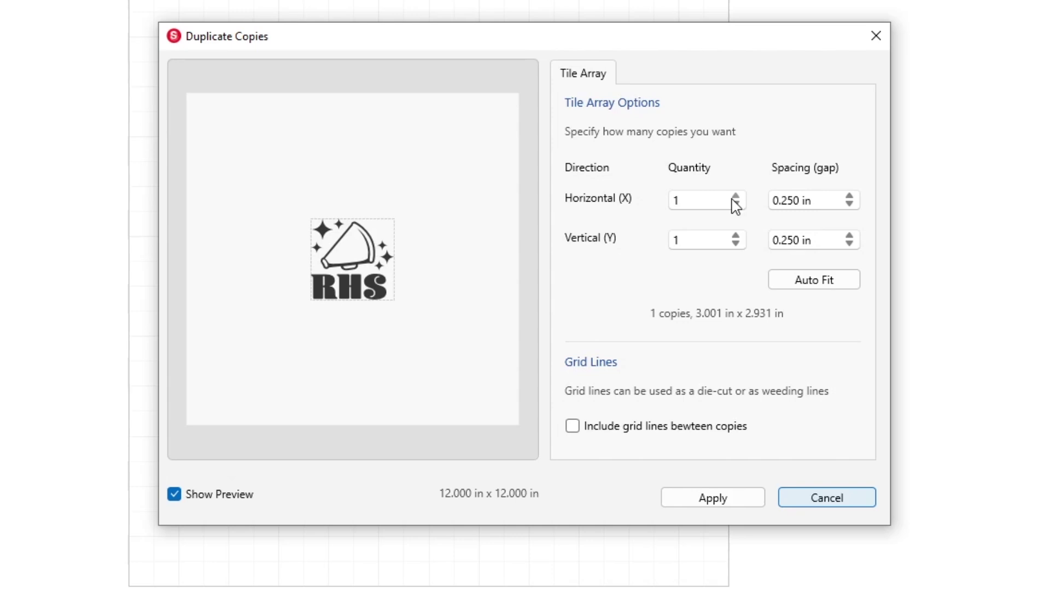
- Try copy counts up to three across and three down, then reset to a single copy
click(735, 196)
click(735, 196)
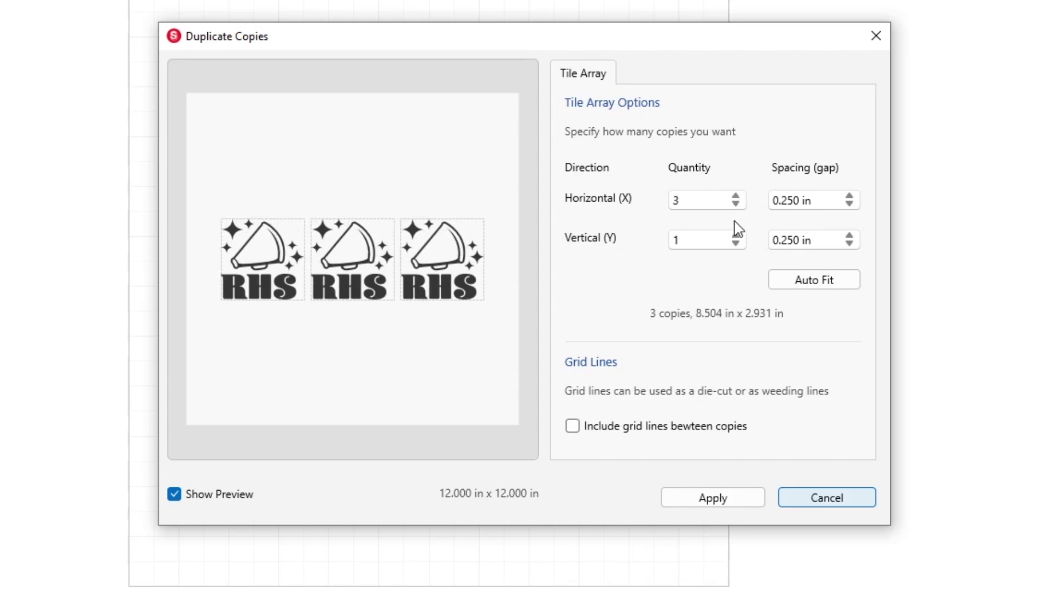
click(735, 236)
click(735, 235)
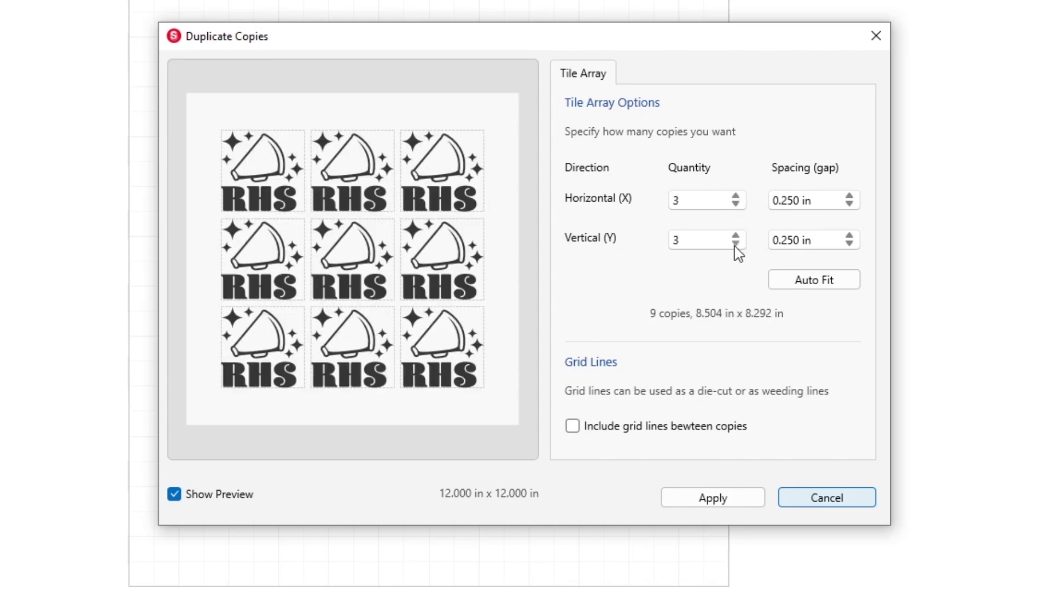
click(735, 244)
click(735, 243)
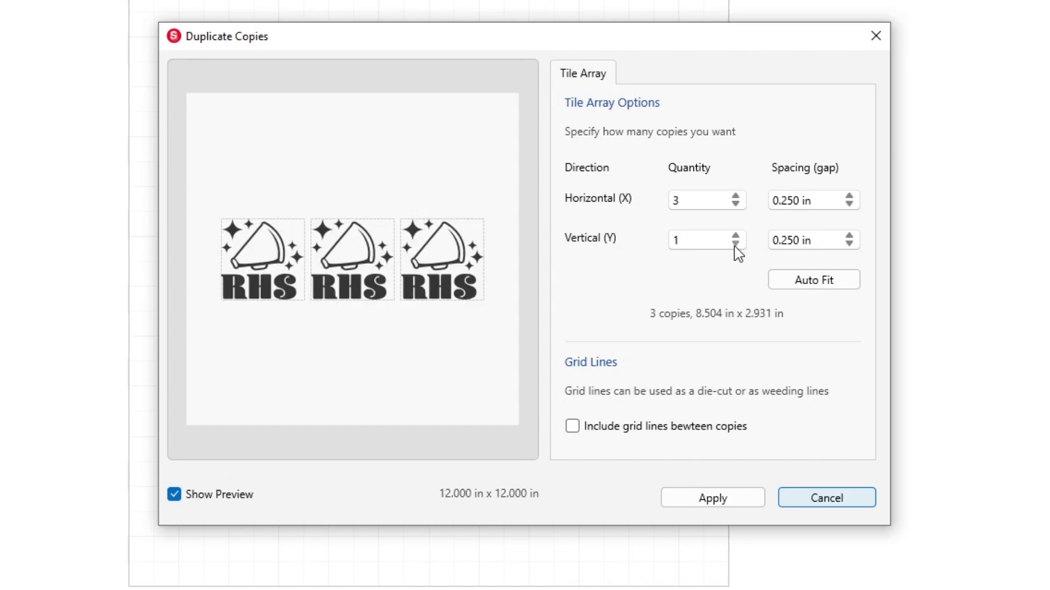
click(735, 204)
click(735, 204)
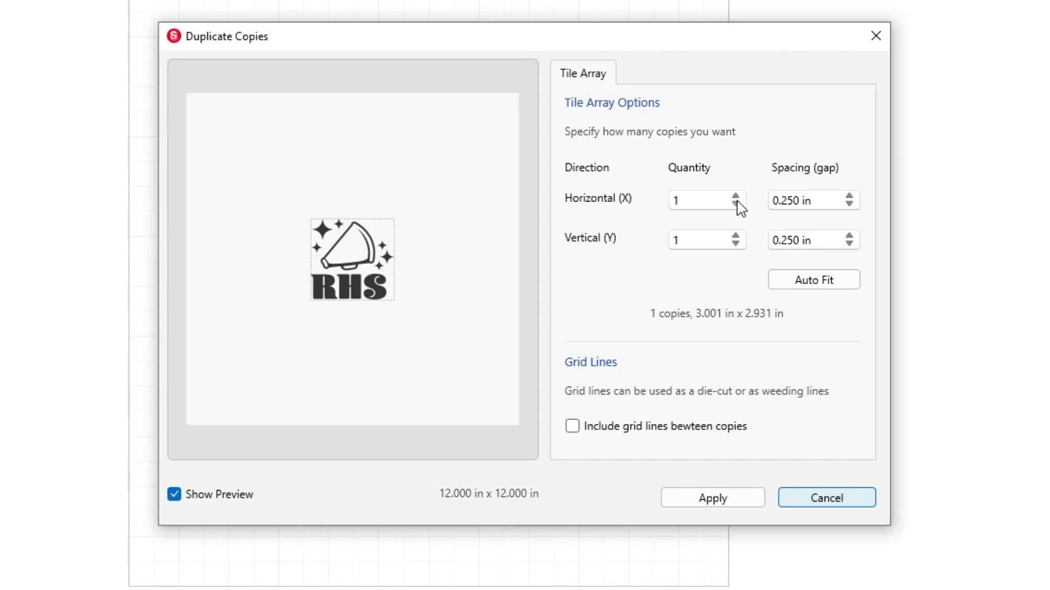
- Auto Fit the RHS logo to a 3×3 grid with 0.250 in horizontal and vertical spacing
click(792, 289)
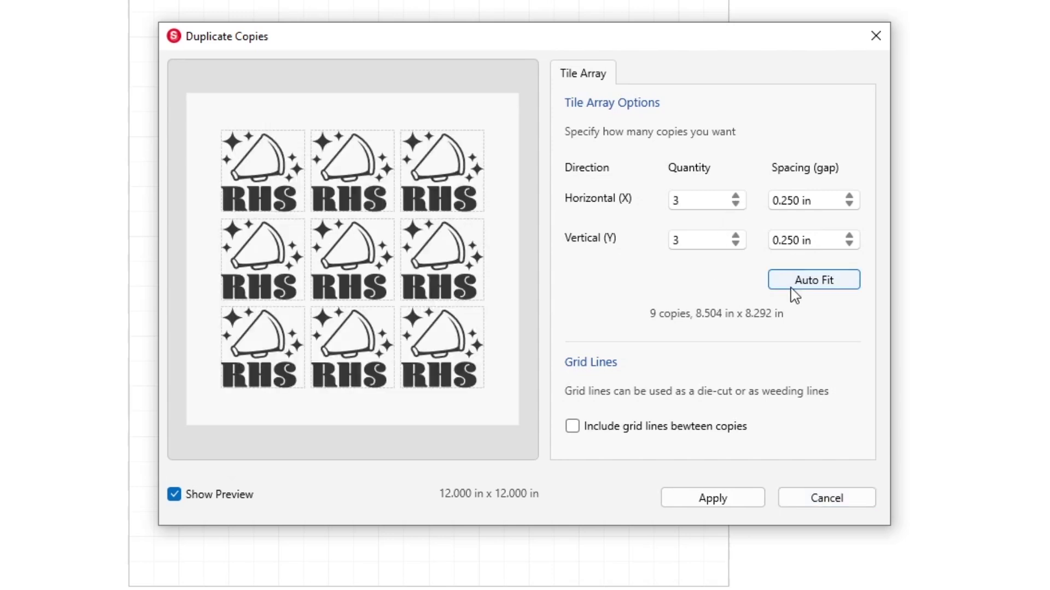
click(848, 205)
click(849, 195)
click(849, 245)
click(850, 236)
- Leave grid lines off and apply the nine-copy 3×3 RHS tile array, about 9.504 × 9.292 in
click(572, 427)
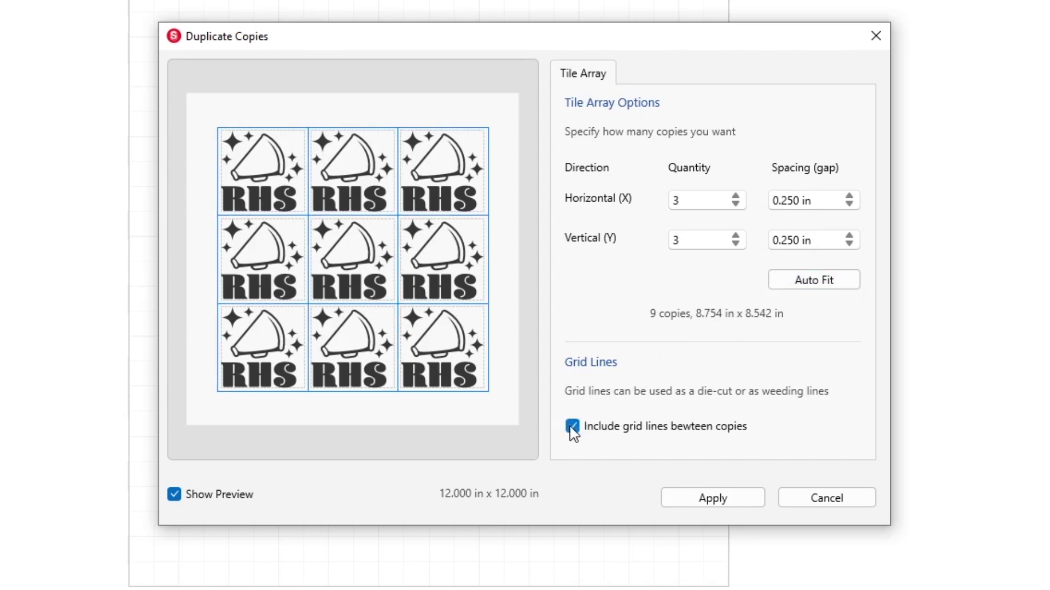
click(572, 427)
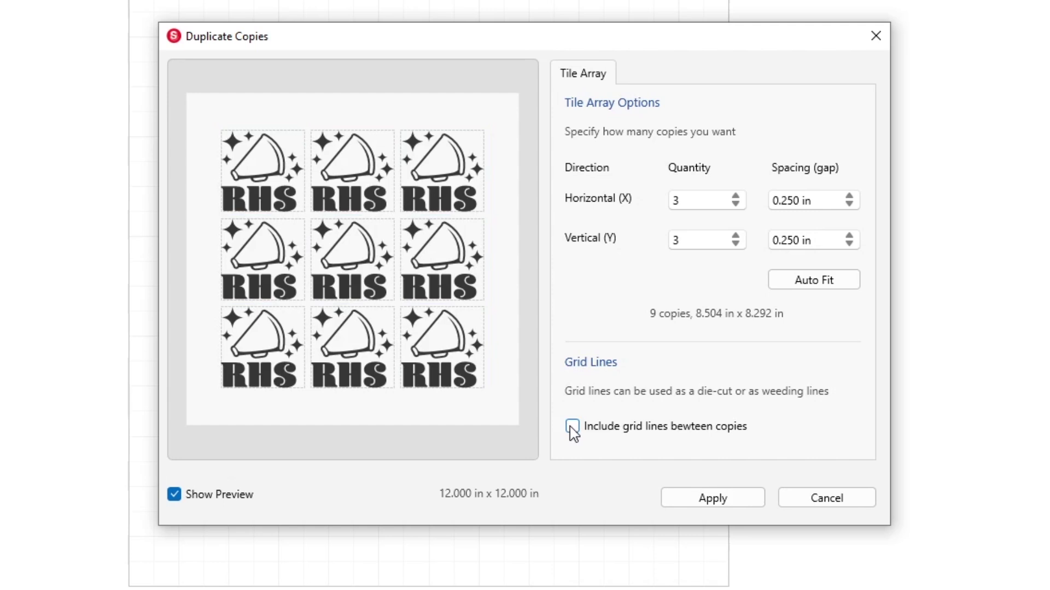
click(175, 495)
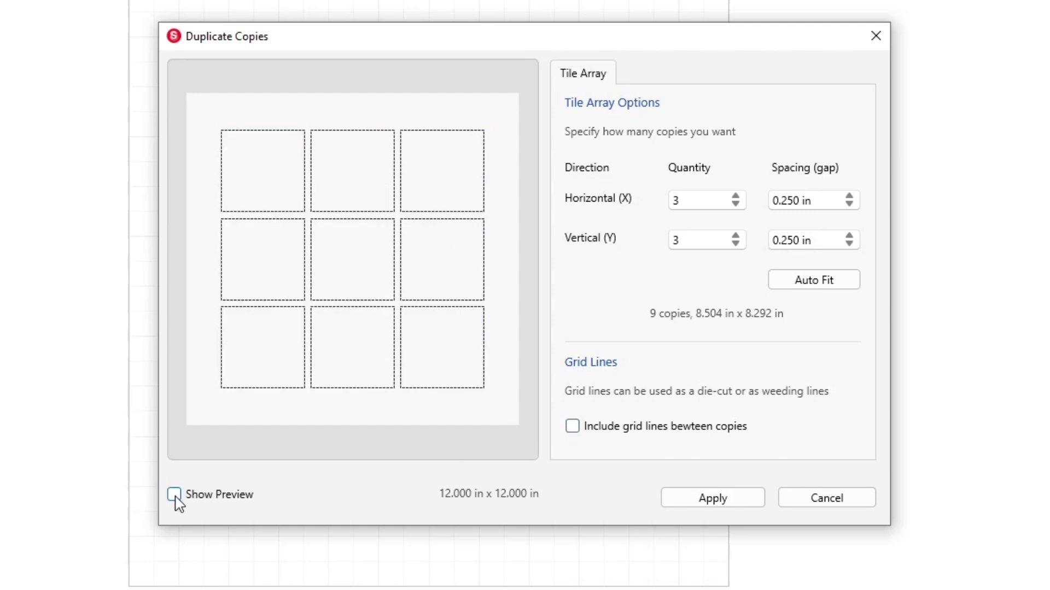
click(174, 495)
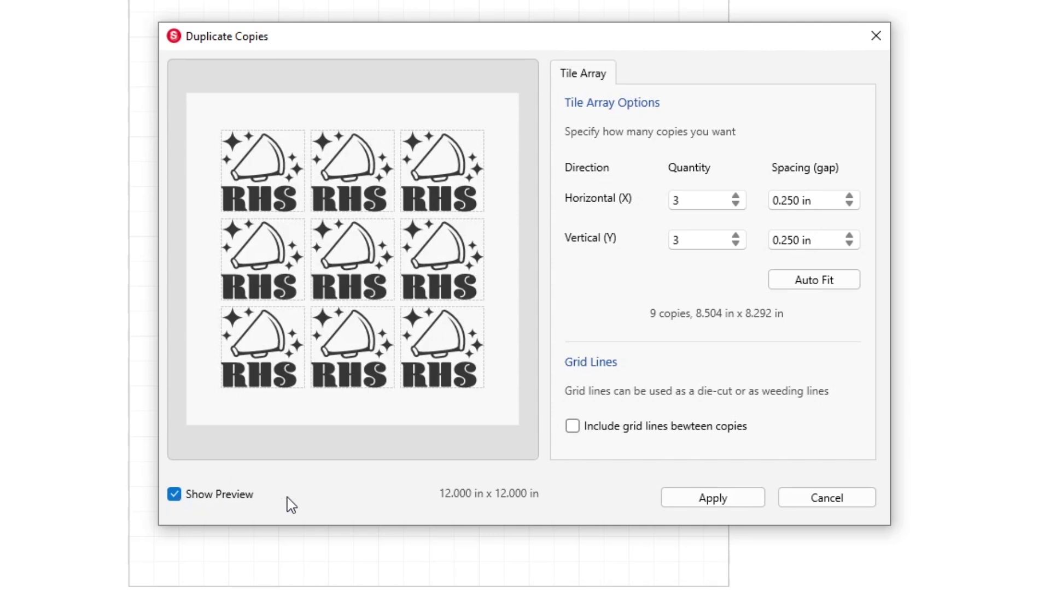
click(733, 499)
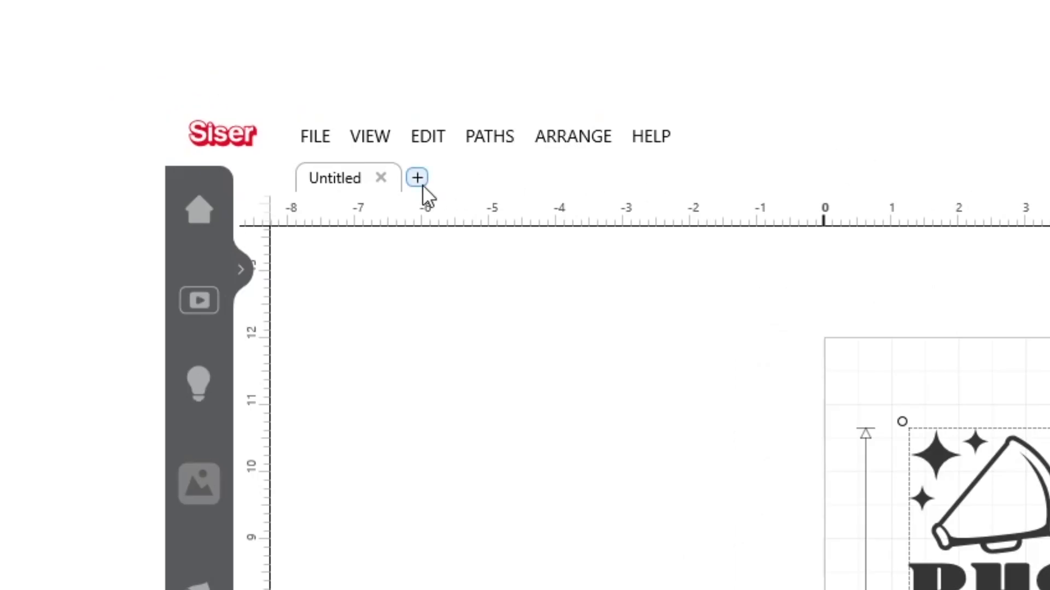
- Start a new Untitled design, import Cheer Squad_FullBack.svg, and expand the artboard size settings
click(421, 183)
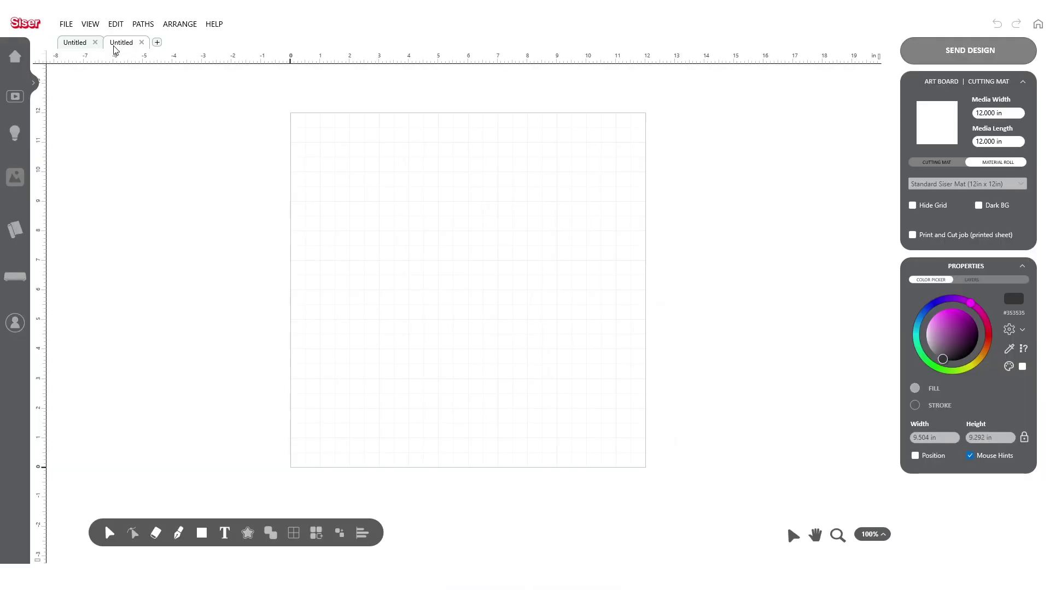
click(65, 28)
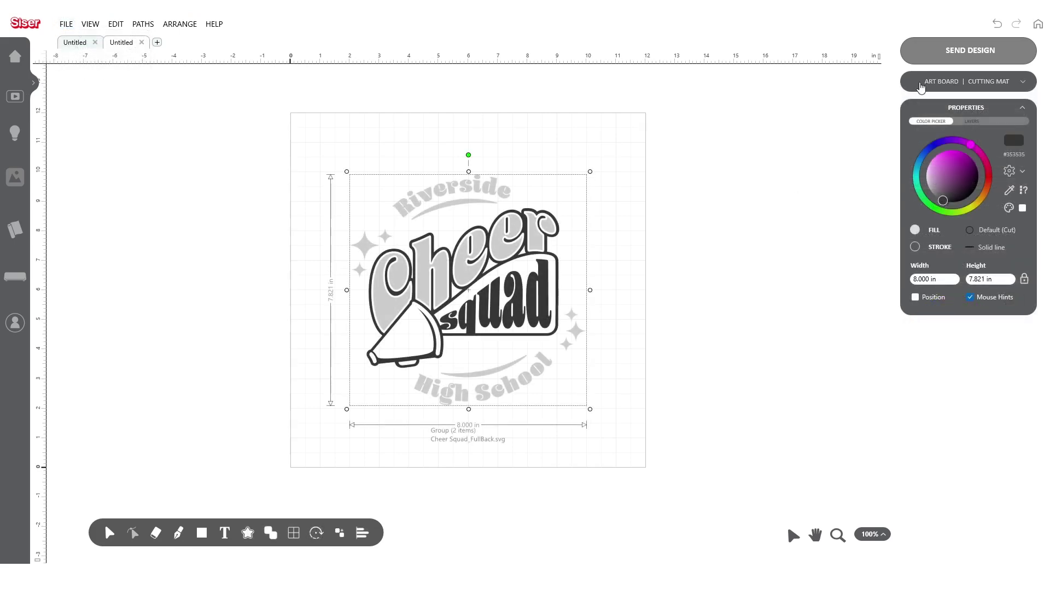
click(921, 88)
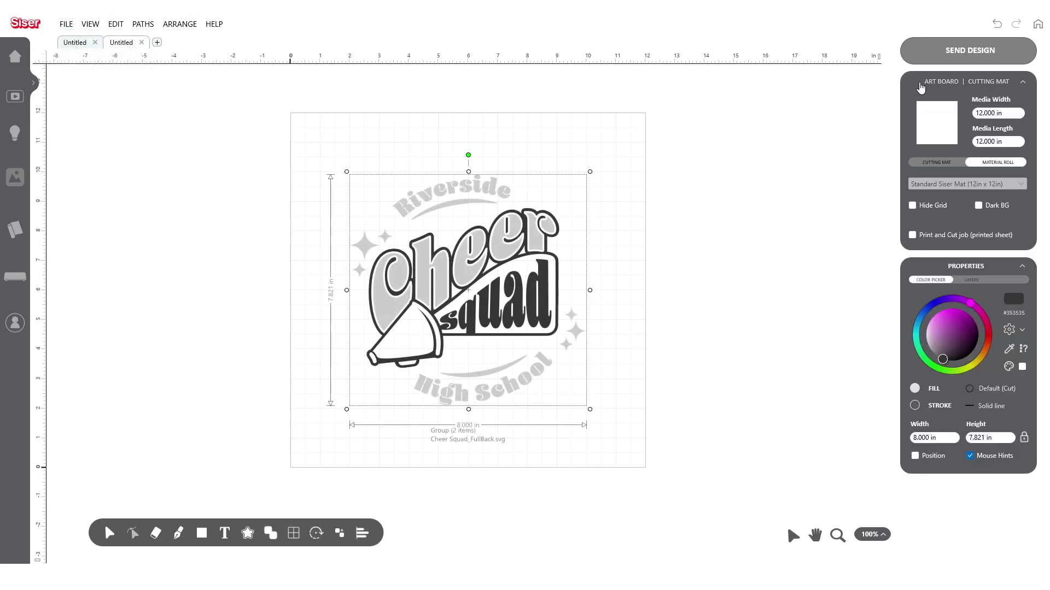
click(1011, 114)
- Set the media length to 36 in
drag(1011, 114, 963, 143)
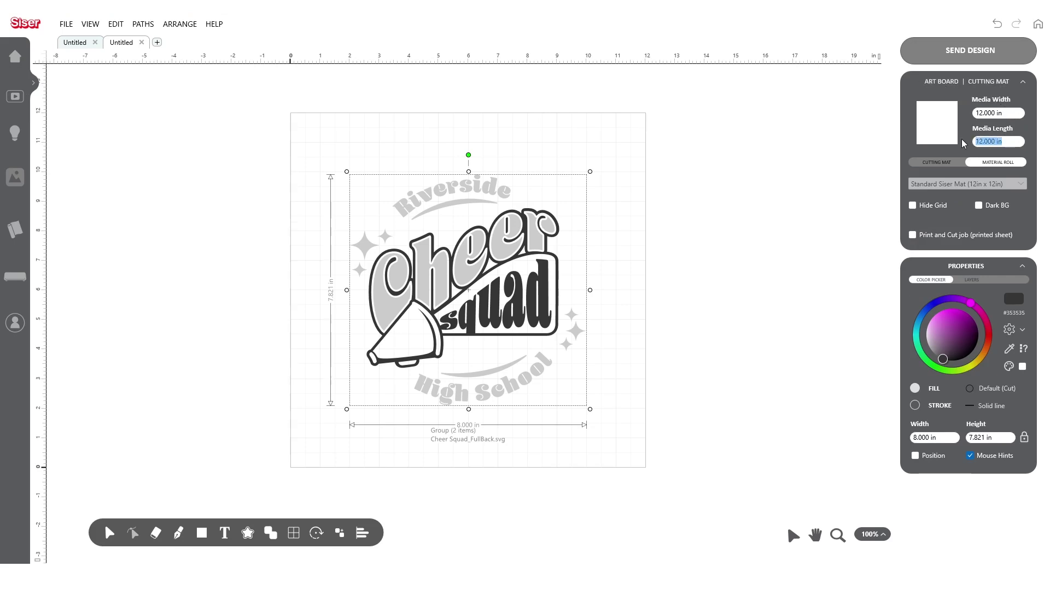
text(36)
key(Return)
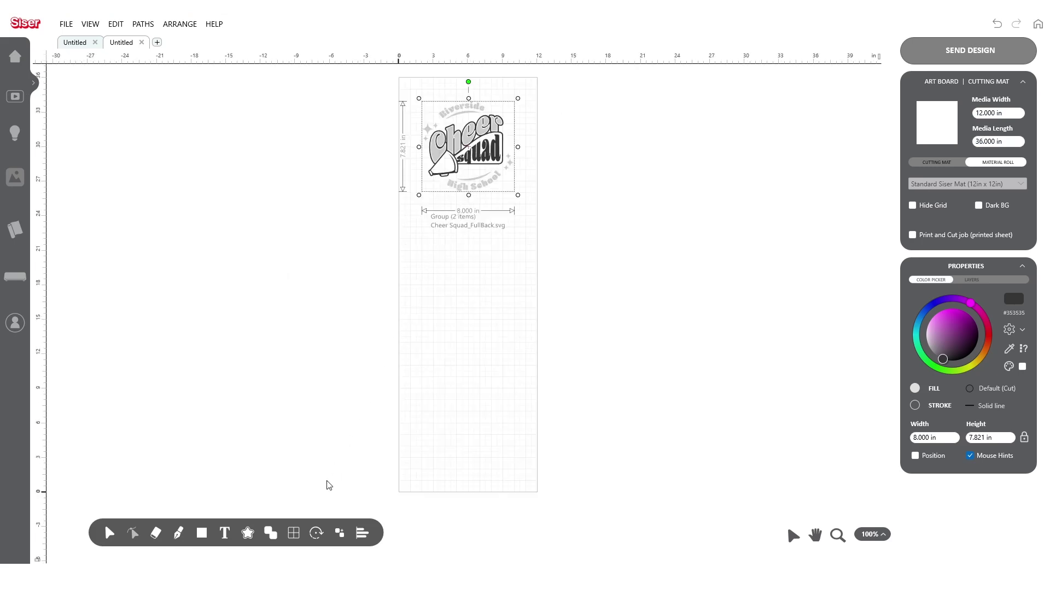
- Auto Fit four stacked Cheer Squad copies with 0.250 in vertical and 0 horizontal spacing
click(316, 535)
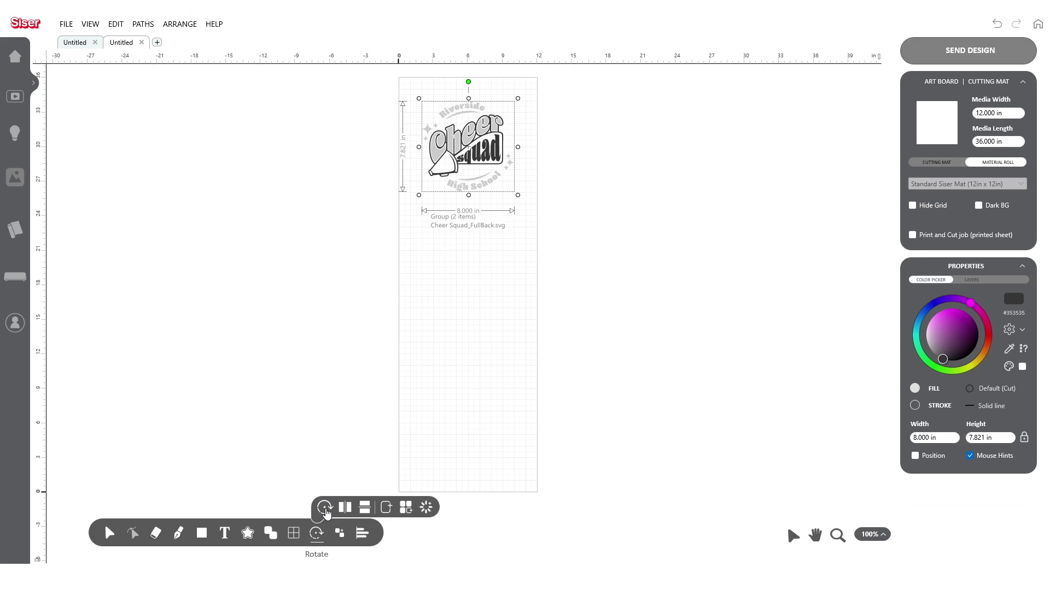
click(405, 508)
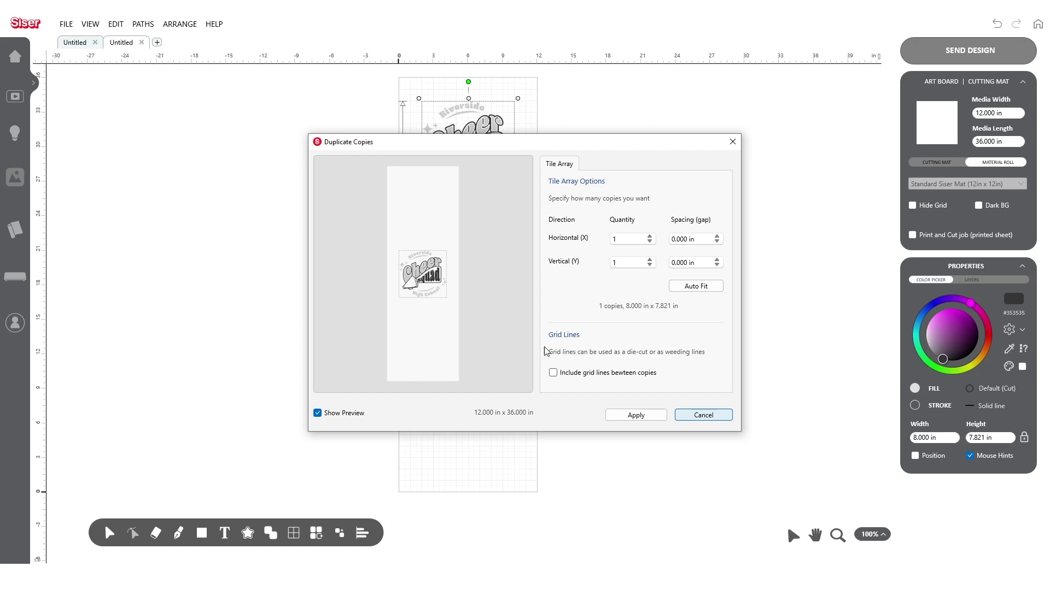
click(704, 290)
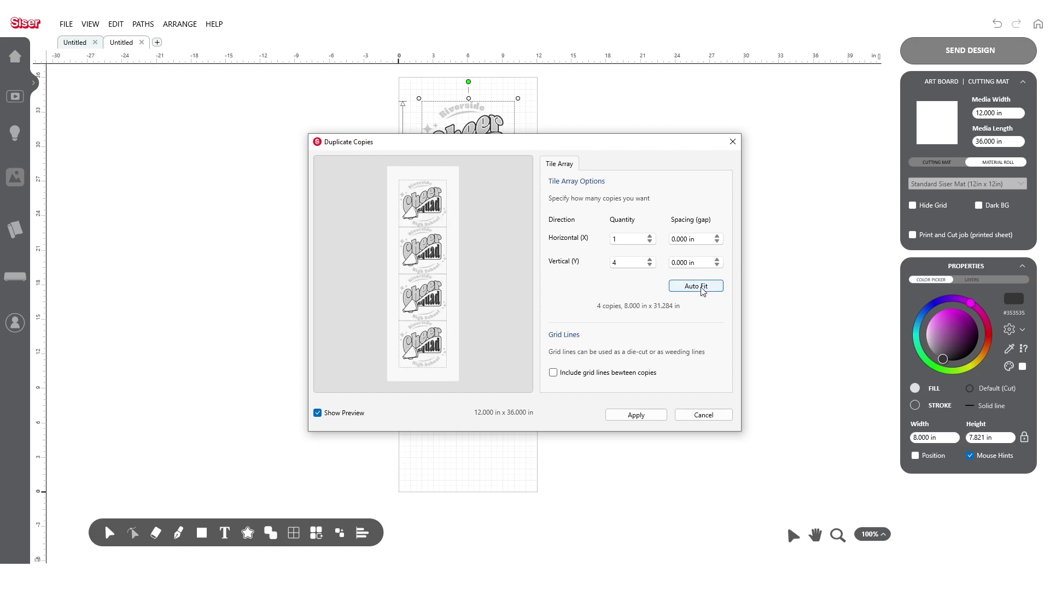
click(716, 236)
click(717, 242)
click(716, 242)
click(717, 260)
click(631, 417)
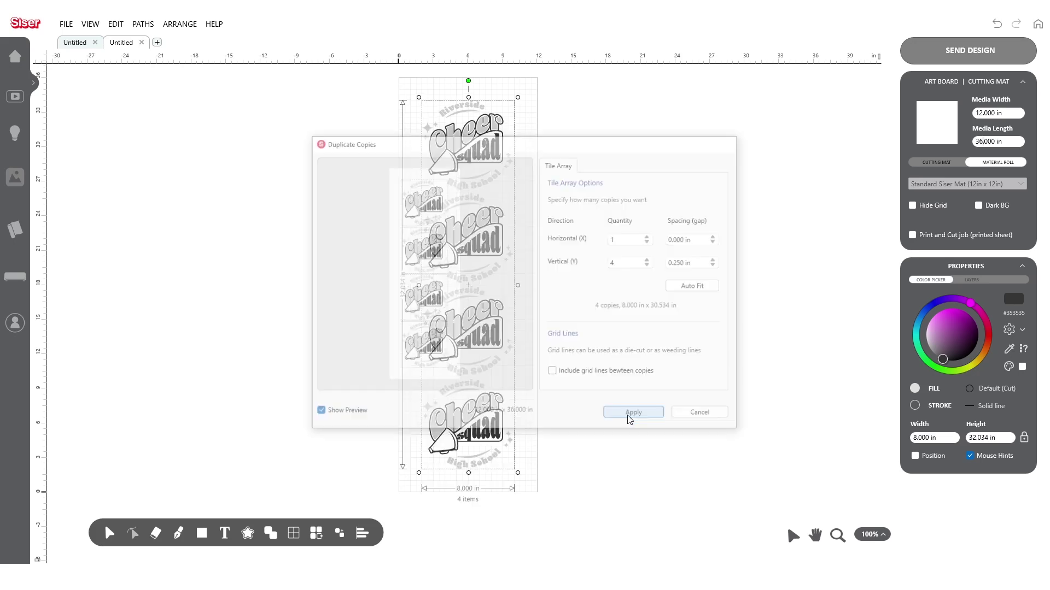
click(949, 55)
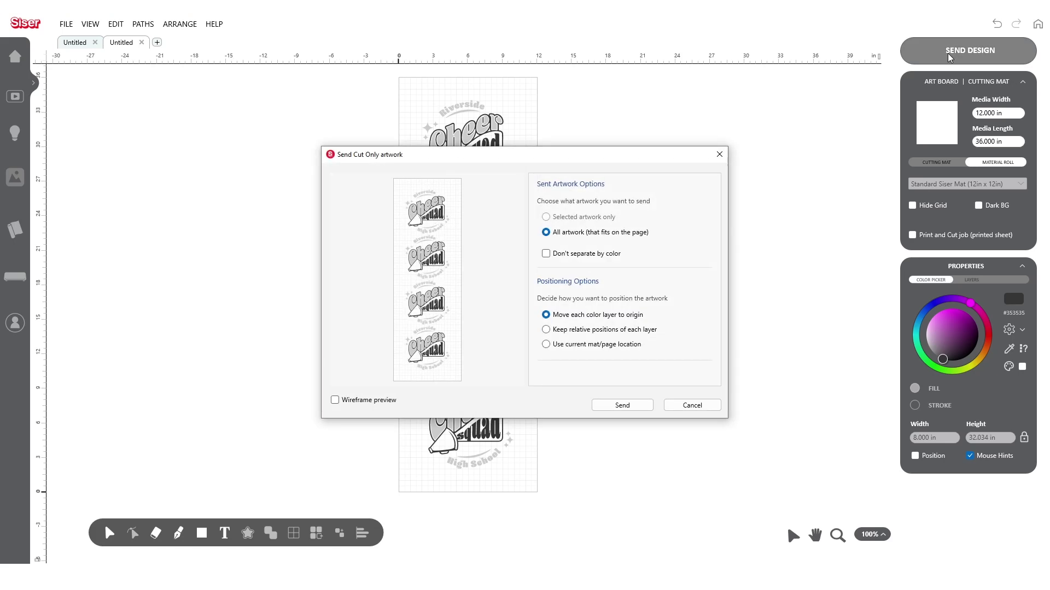
- Preview the Gray 75% and Gray 25% layer cuts in the cutting view, then return to design
click(629, 407)
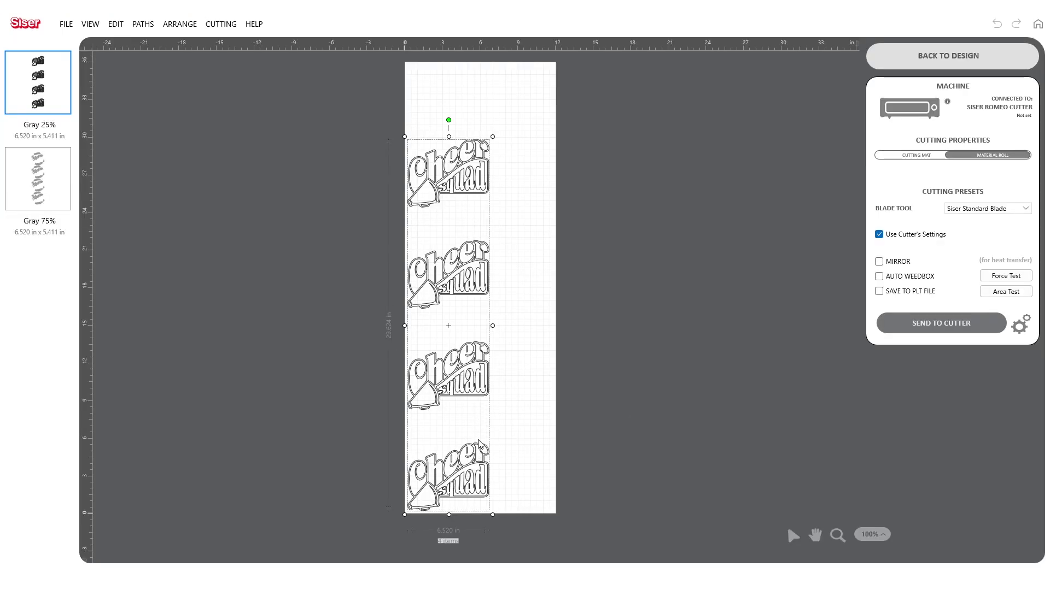
click(38, 194)
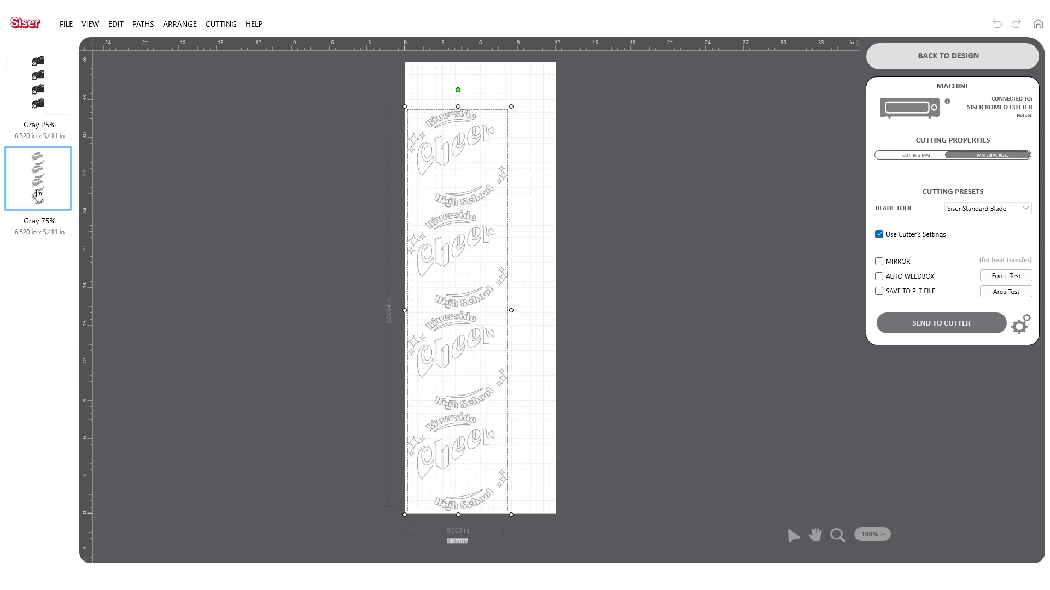
click(36, 100)
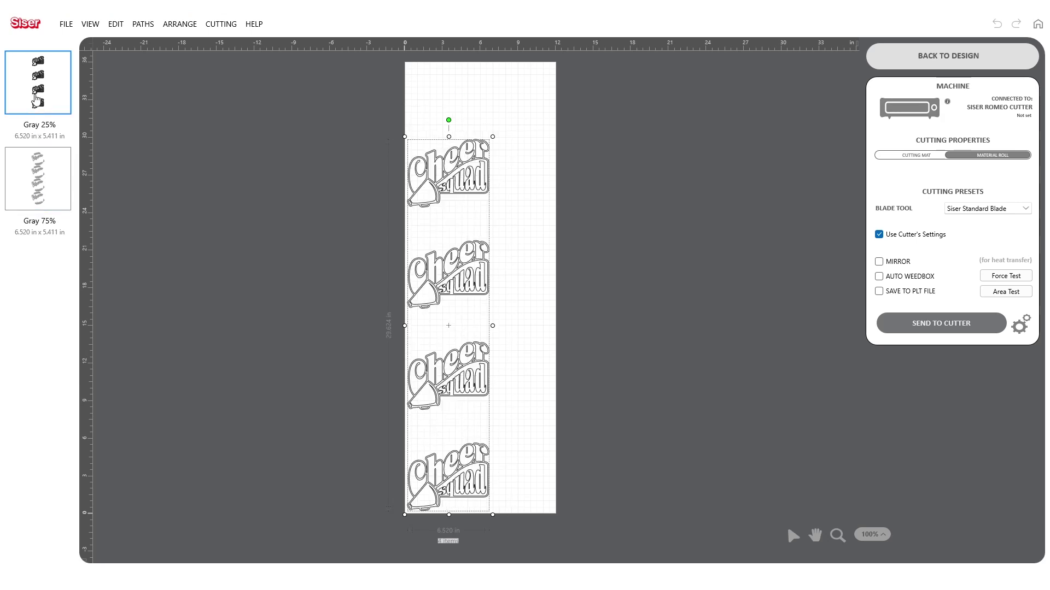
click(978, 55)
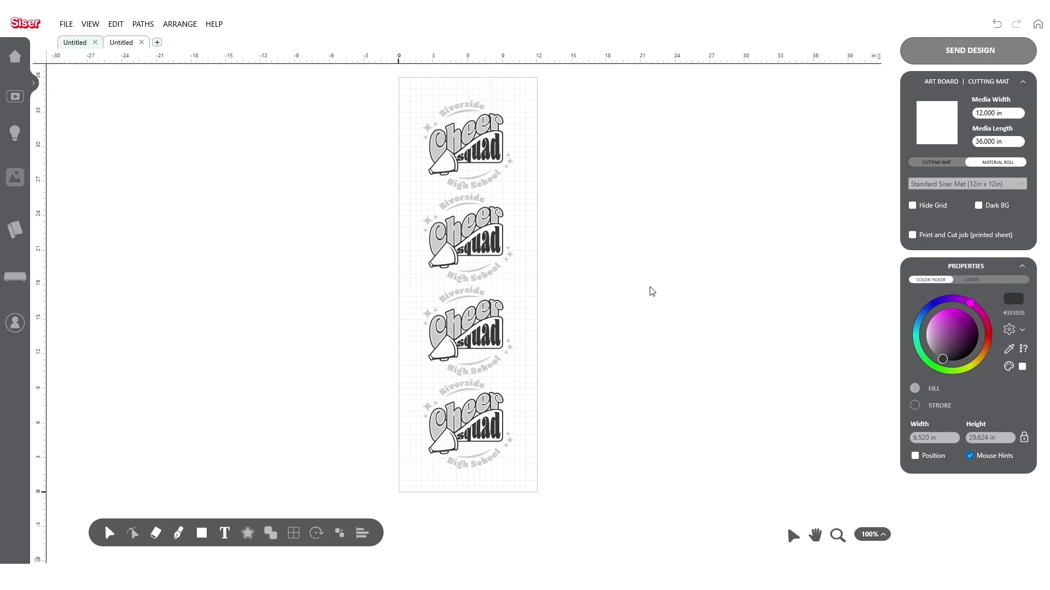
- Undo the extra copies and move the Cheer Squad graphic off the Riverside design
key(ctrl+z)
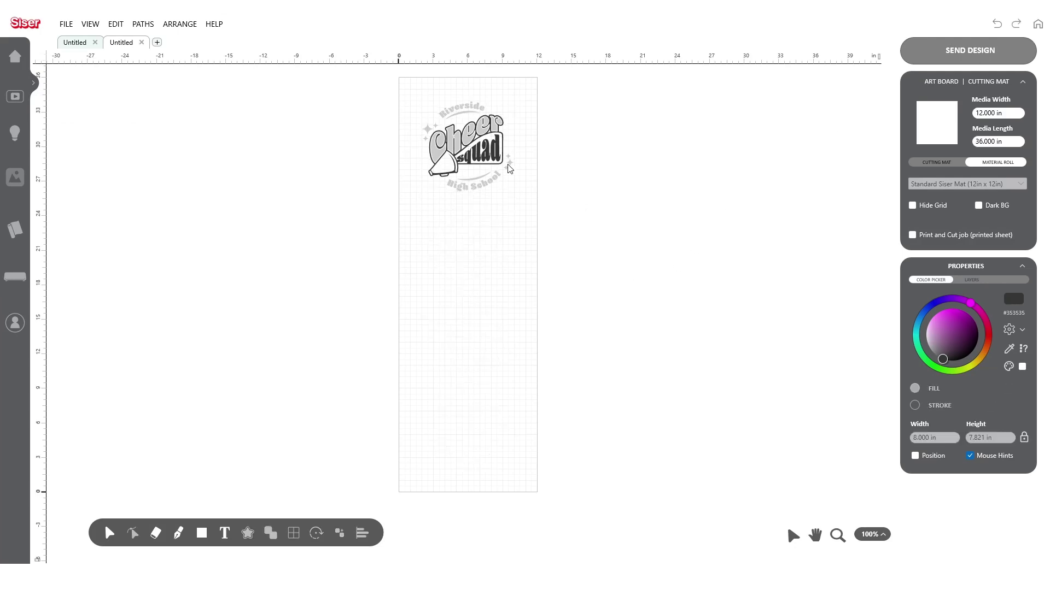
drag(484, 160, 621, 154)
click(605, 246)
- Tile four vertical Riverside Cheer copies and put them on a new Layer 2
drag(393, 89, 533, 237)
mouse_move(320, 540)
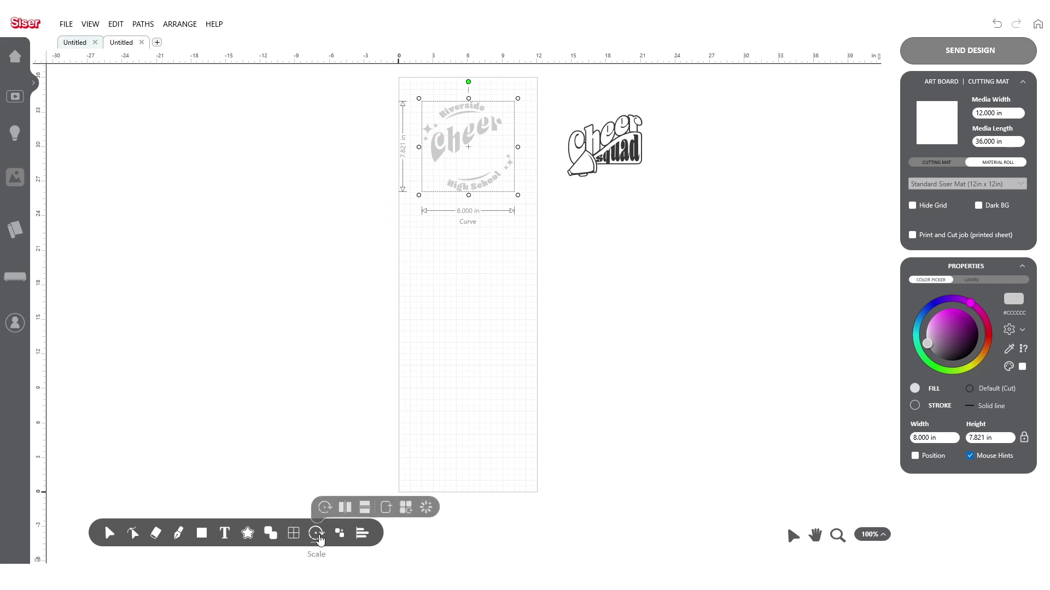
click(406, 509)
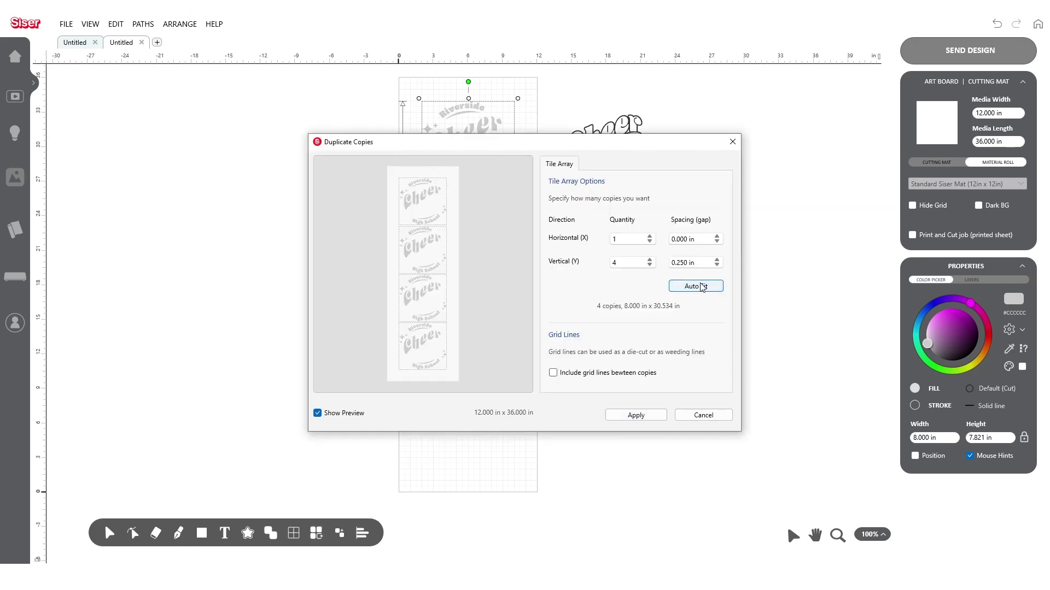
click(634, 415)
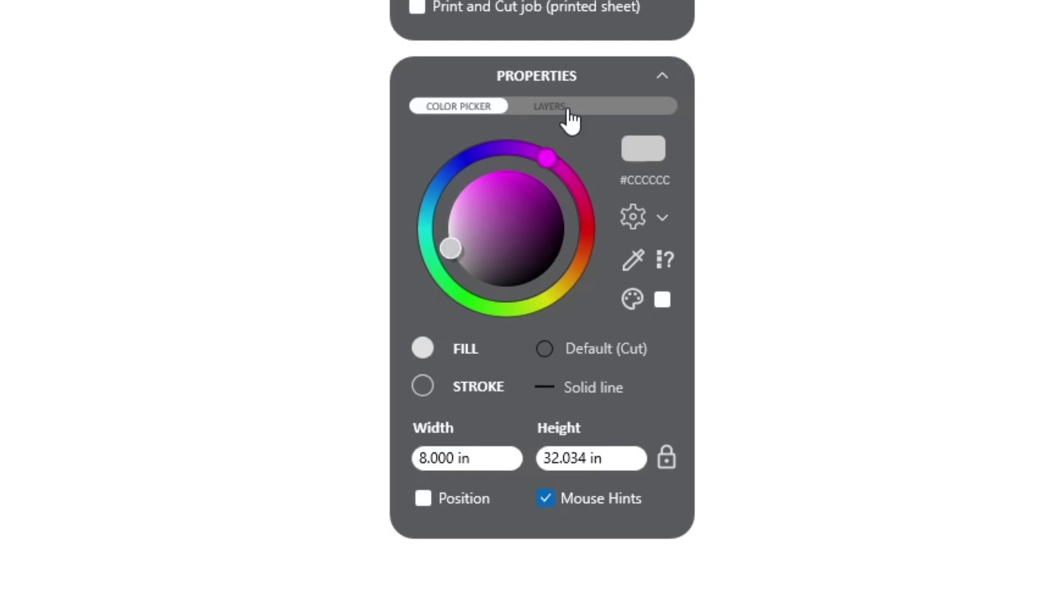
click(979, 280)
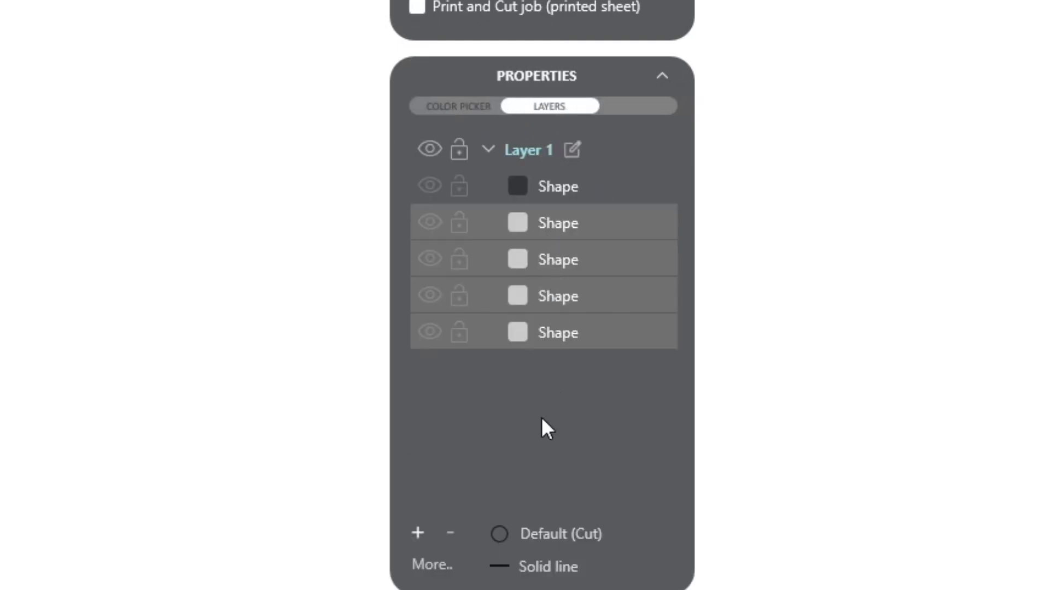
click(417, 533)
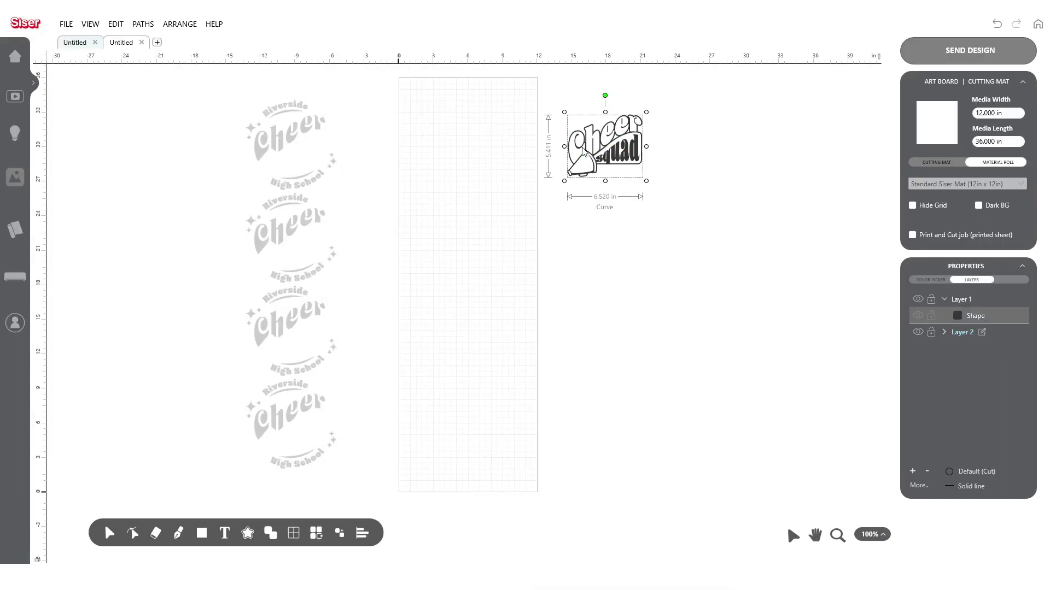
- Try an Auto Fit tile of six vertical Cheer Squad copies, then undo it
click(293, 533)
click(694, 289)
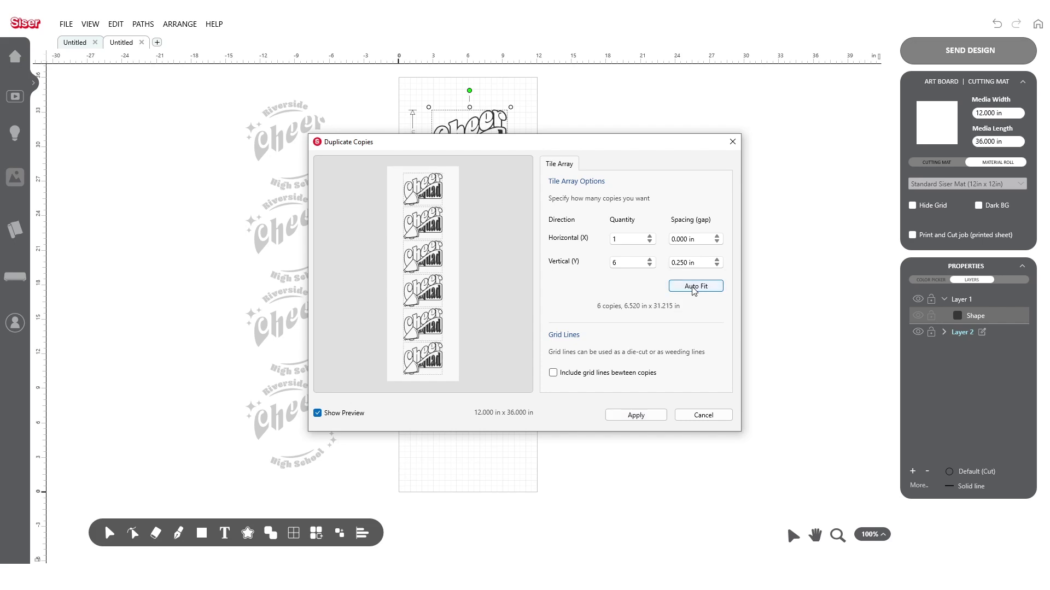
click(645, 420)
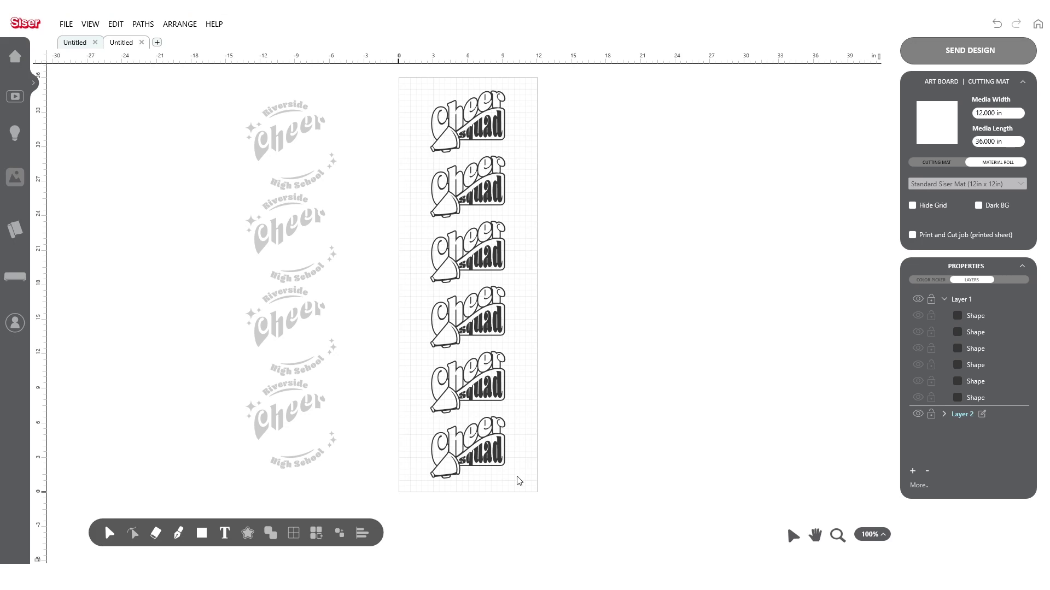
key(ctrl+z)
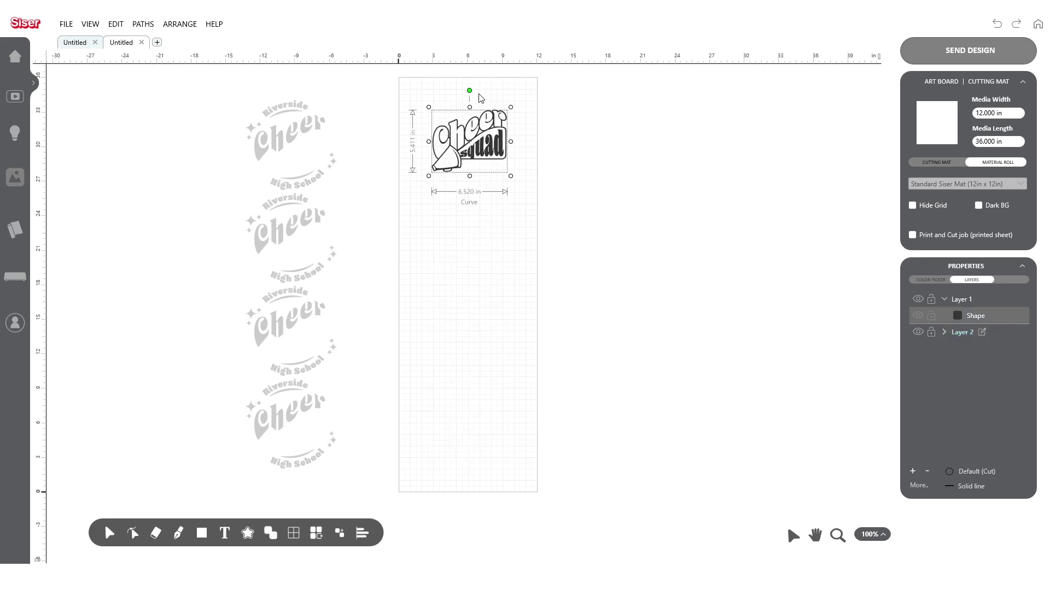
- Rotate Cheer Squad 90° and Auto Fit ten copies in two columns of five, 10.822 × 33.601 in
click(316, 533)
click(325, 507)
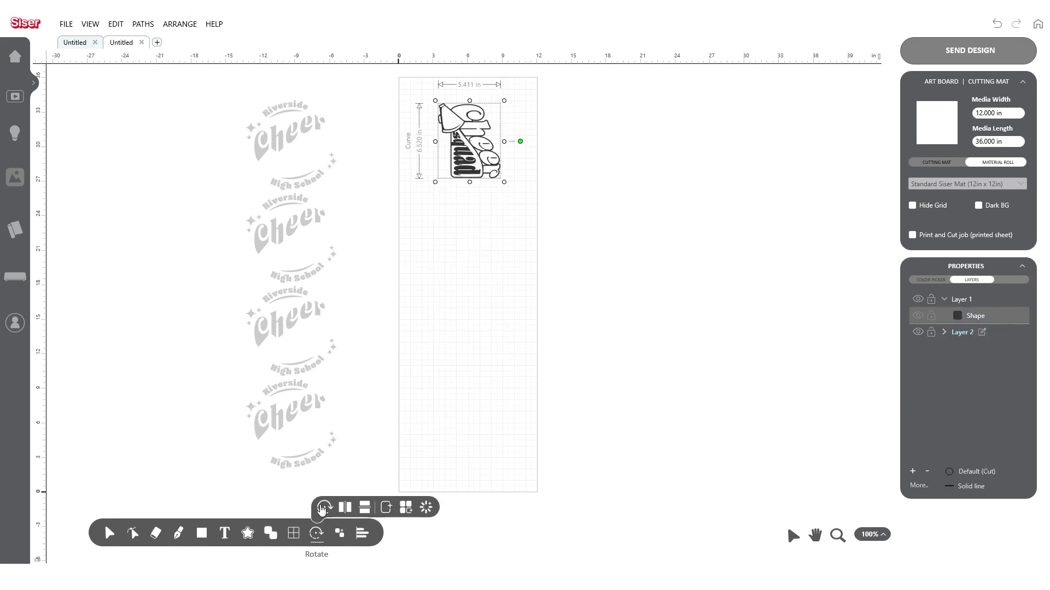
click(405, 508)
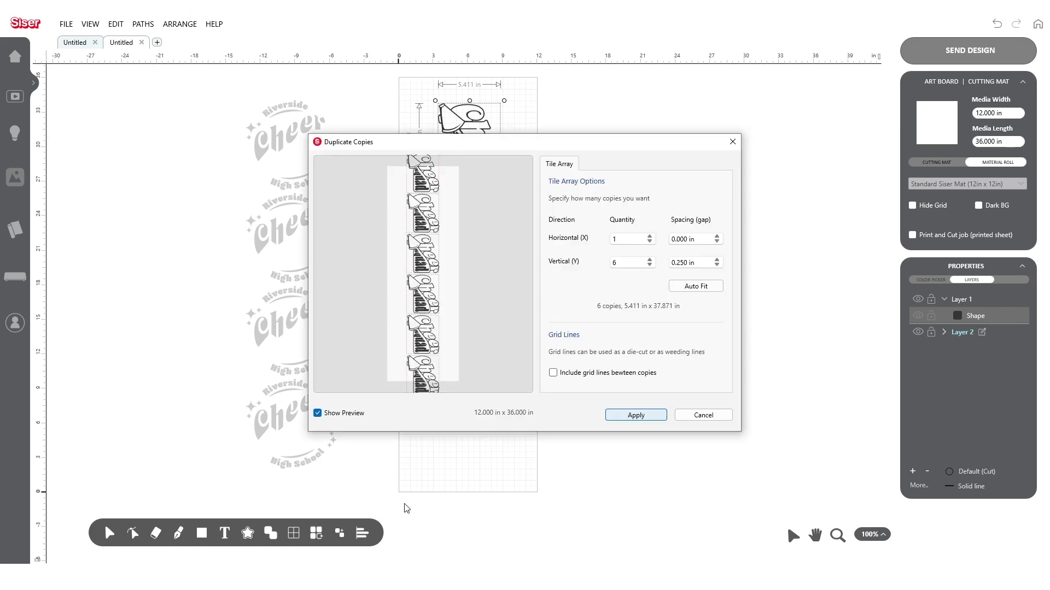
click(708, 289)
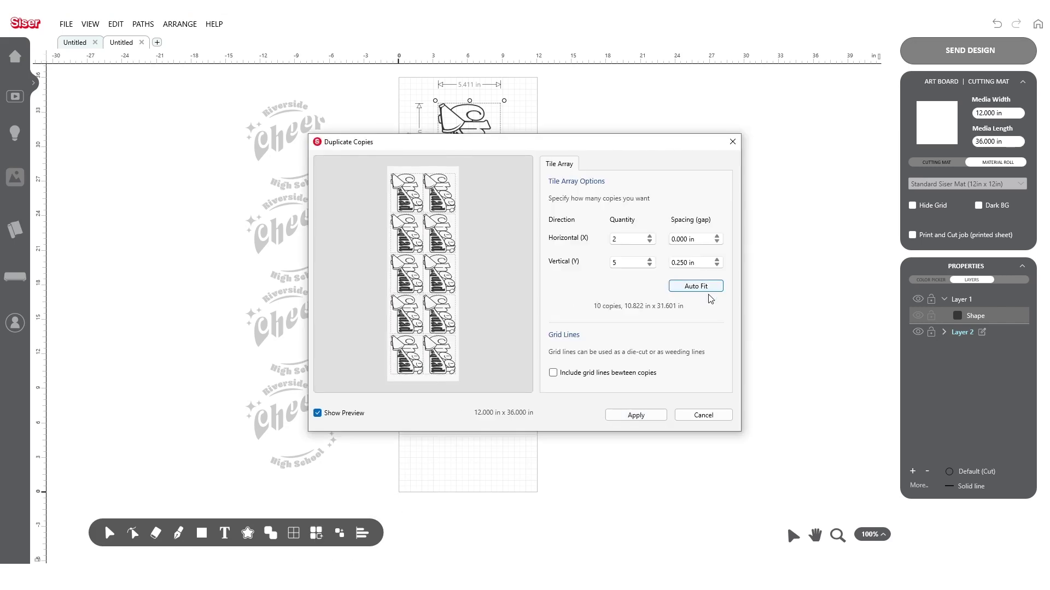
click(656, 417)
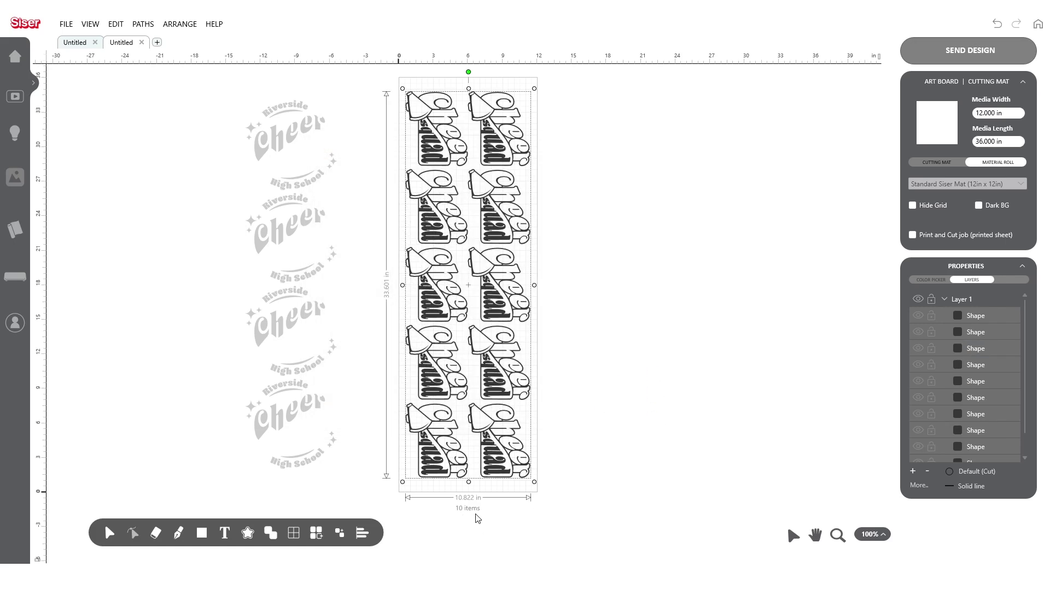
click(961, 53)
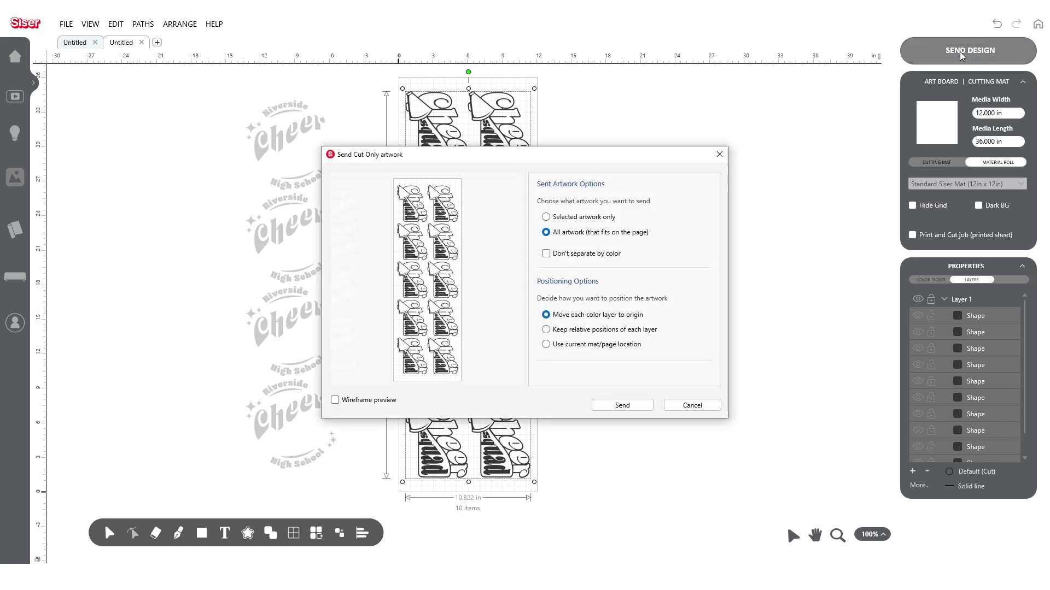
- Keep All artwork selected and send the ten Cheer Squad copies to the cutting view
click(623, 406)
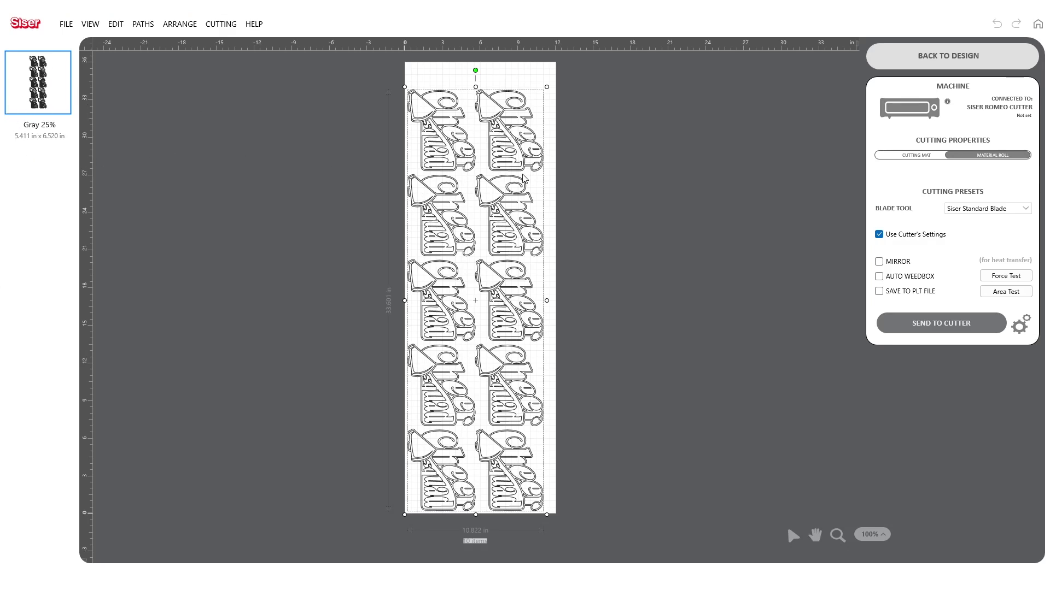
- Back in the design, move the four Riverside Cheer copies onto the material
click(908, 64)
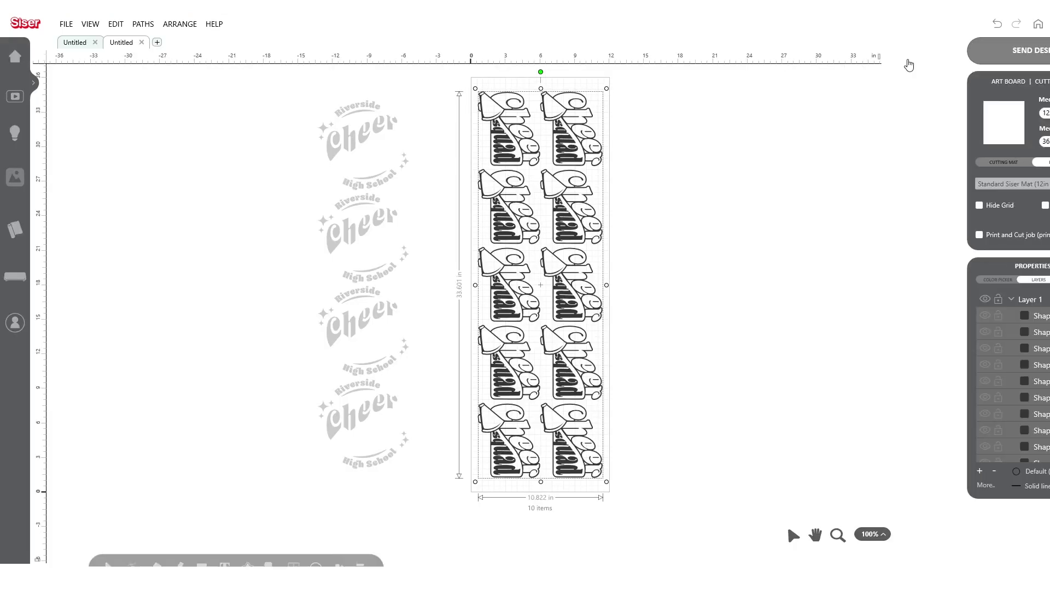
click(944, 300)
drag(304, 82, 446, 520)
drag(366, 414, 547, 414)
- Send both layers to the cutting view and preview the Gray 75% Riverside Cheer cuts
click(946, 52)
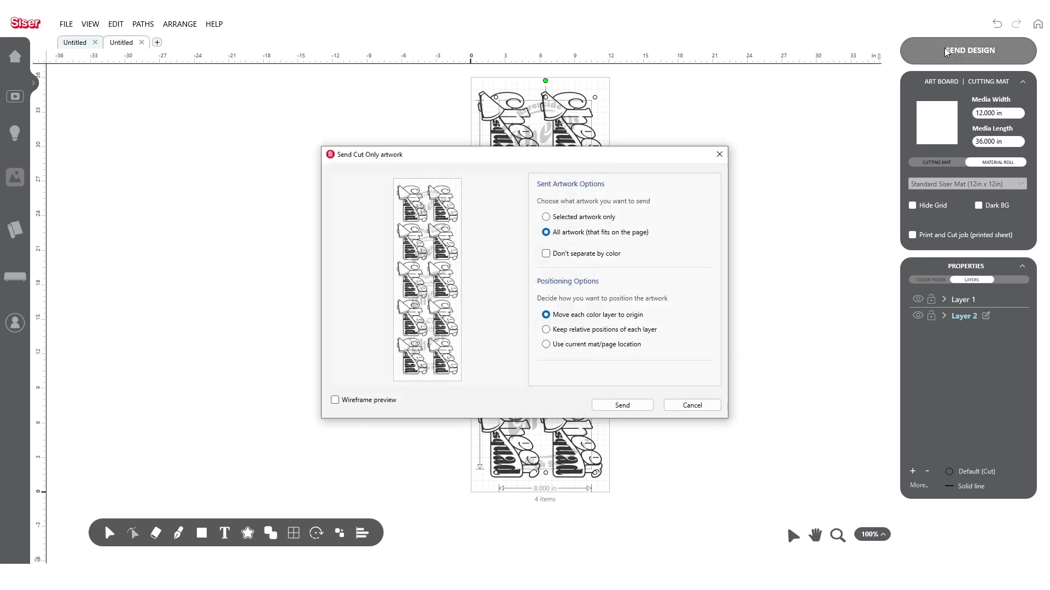
click(622, 407)
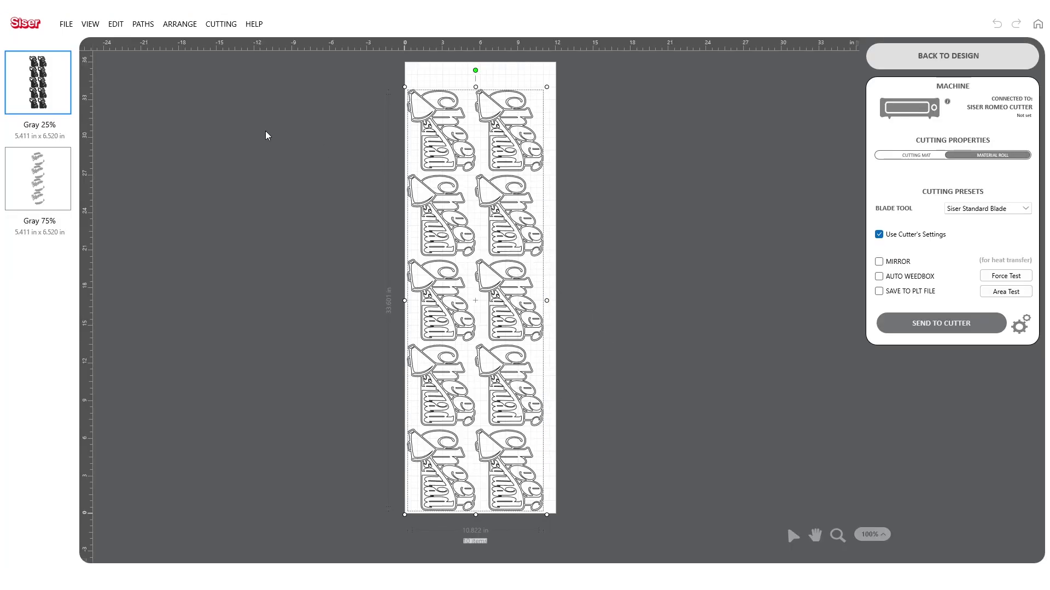
click(57, 188)
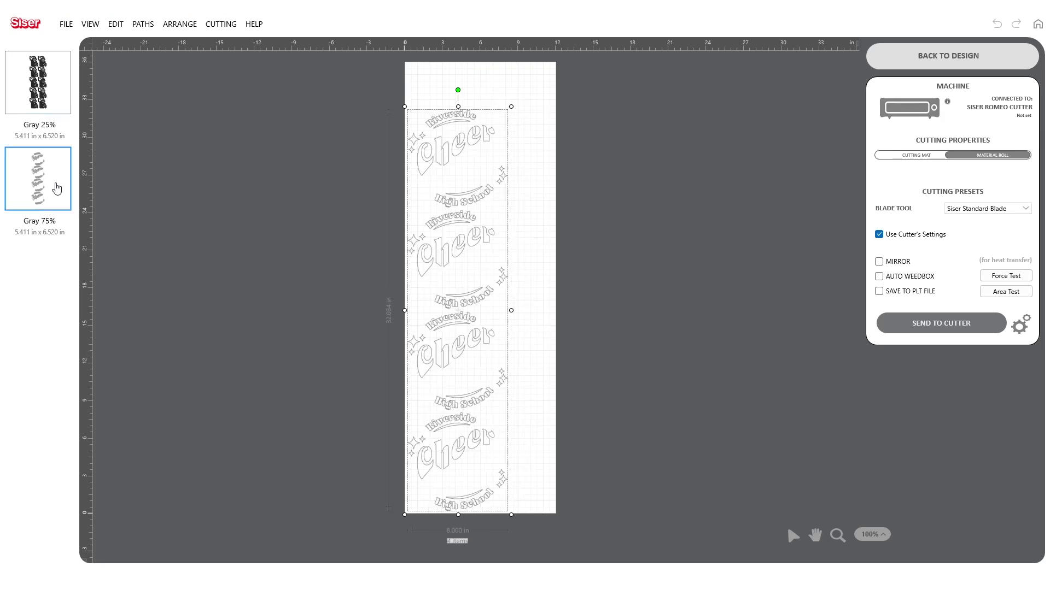